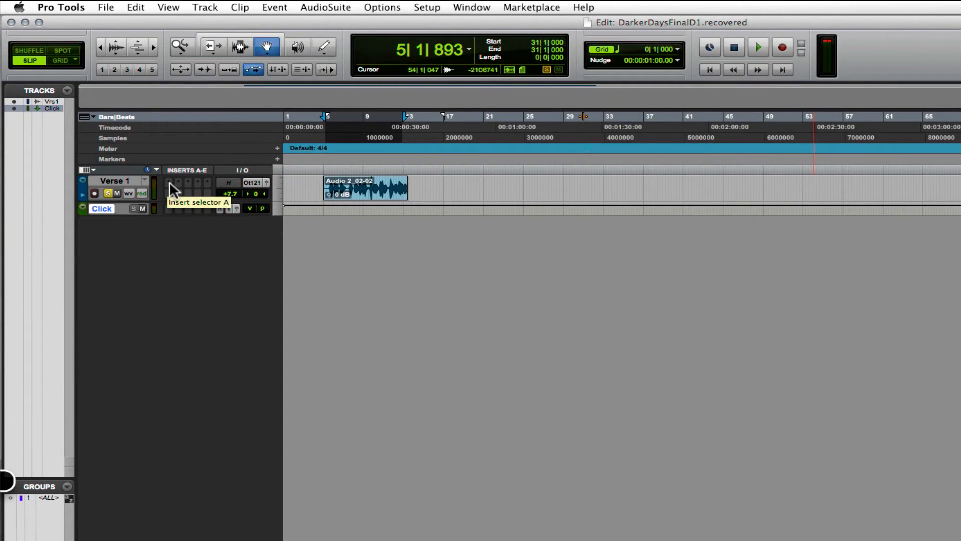
Step: Insert the EQ3 7-Band (mono) plug-in in the first insert slot of the Verse 1 track
{"action": "left_click", "coordinate": [169, 181]}
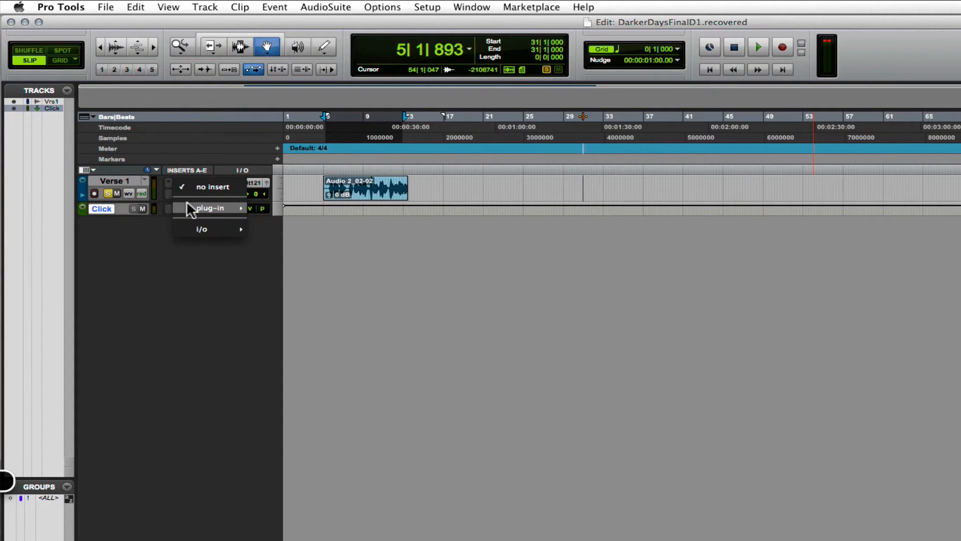
{"action": "mouse_move", "coordinate": [201, 206]}
{"action": "mouse_move", "coordinate": [278, 209]}
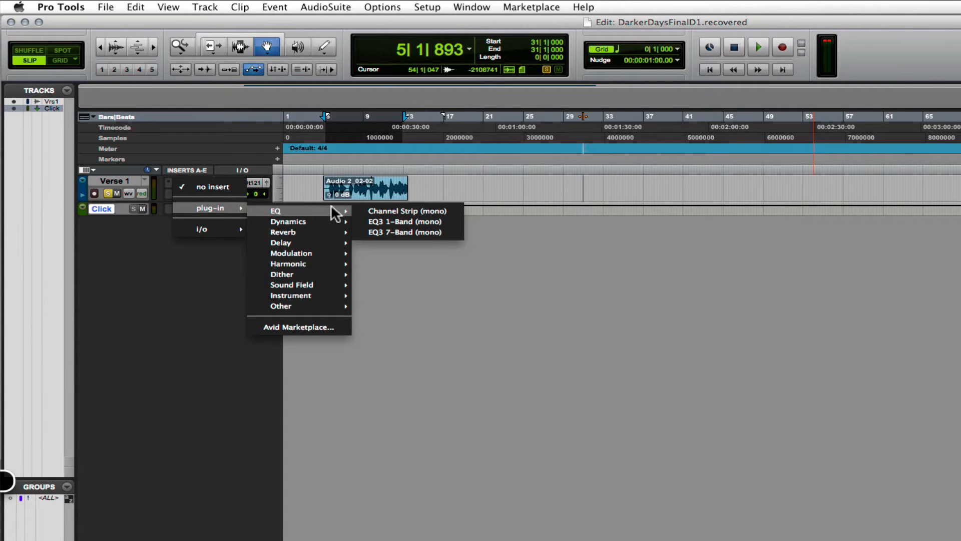
{"action": "left_click", "coordinate": [389, 232]}
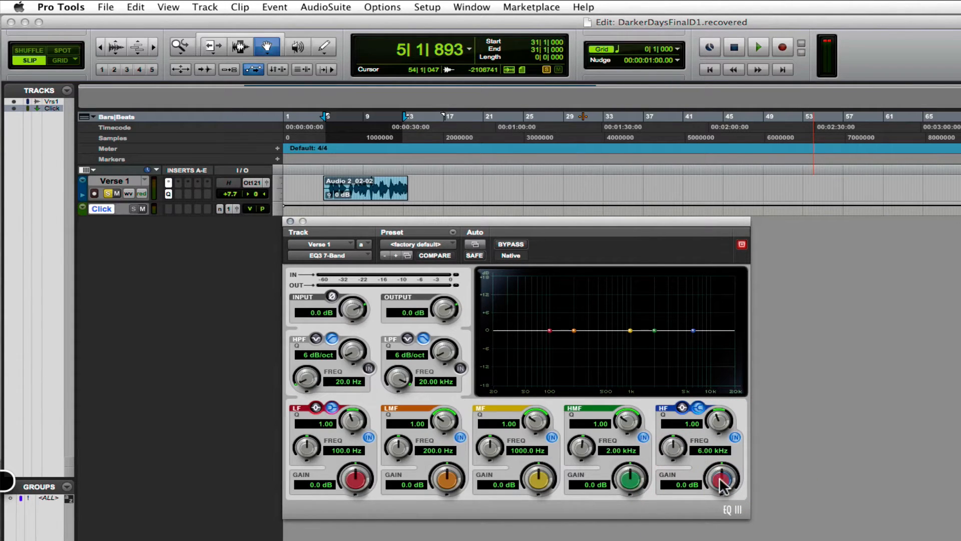
Step: Adjust the HF shelf to -1.0 dB gain at 6.85 kHz with a Q of 1.79
{"action": "left_click_drag", "start_coordinate": [720, 479], "coordinate": [718, 493]}
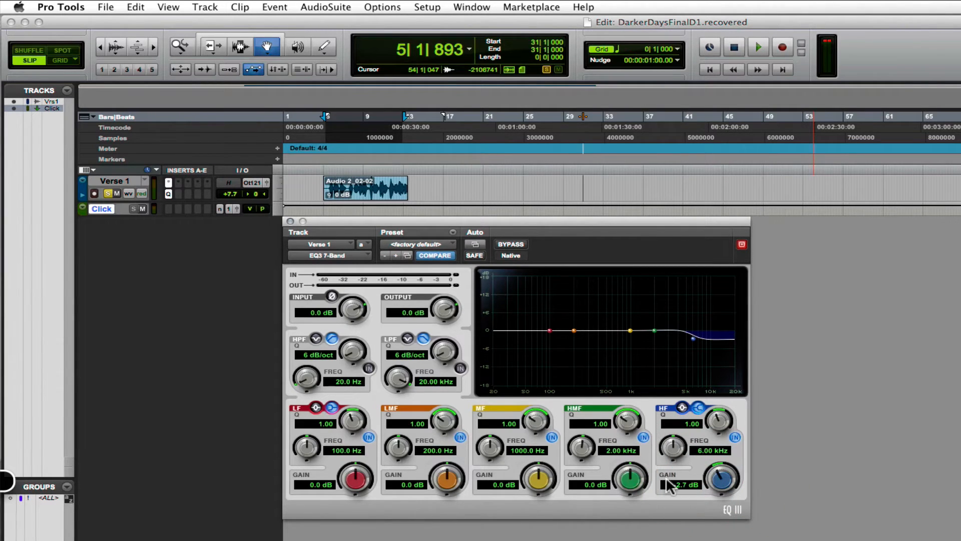
{"action": "left_click_drag", "start_coordinate": [674, 449], "coordinate": [678, 444]}
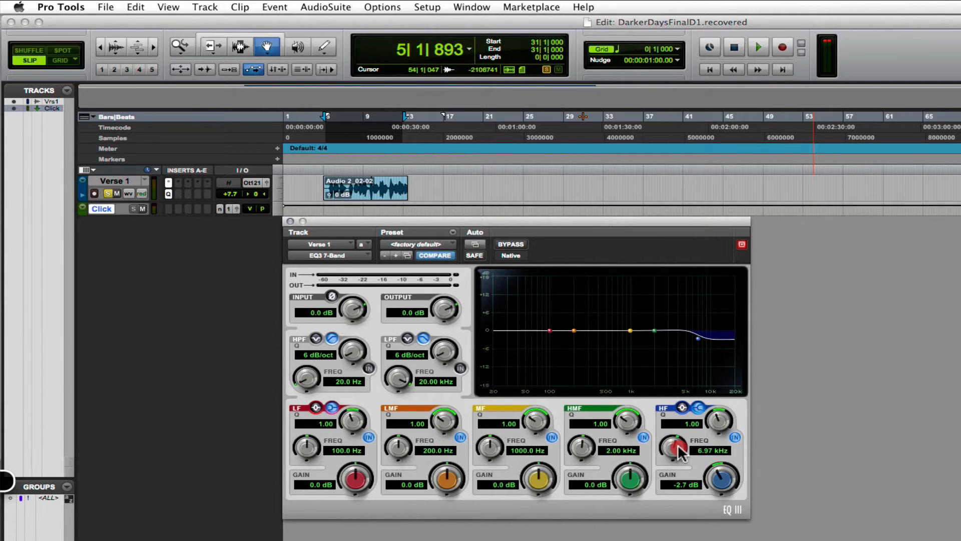
{"action": "left_click_drag", "start_coordinate": [726, 483], "coordinate": [730, 475]}
{"action": "mouse_move", "coordinate": [672, 446]}
{"action": "left_mouse_down"}
{"action": "mouse_move", "coordinate": [670, 485]}
{"action": "mouse_move", "coordinate": [672, 447]}
{"action": "mouse_move", "coordinate": [671, 458]}
{"action": "left_mouse_up"}
{"action": "left_click_drag", "start_coordinate": [723, 425], "coordinate": [723, 396]}
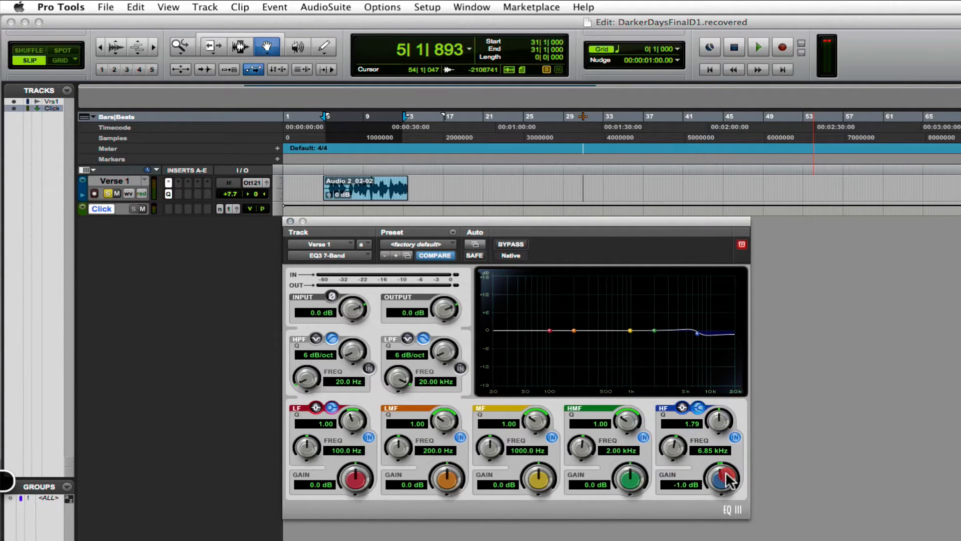
Step: Boost the HF shelf to 10.5 dB, try Q values of 0.31 and 1.50, and reduce the gain to 0.4 dB
{"action": "mouse_move", "coordinate": [727, 480]}
{"action": "left_mouse_down"}
{"action": "mouse_move", "coordinate": [733, 424]}
{"action": "mouse_move", "coordinate": [715, 429]}
{"action": "mouse_move", "coordinate": [704, 468]}
{"action": "mouse_move", "coordinate": [720, 401]}
{"action": "mouse_move", "coordinate": [706, 483]}
{"action": "left_mouse_up"}
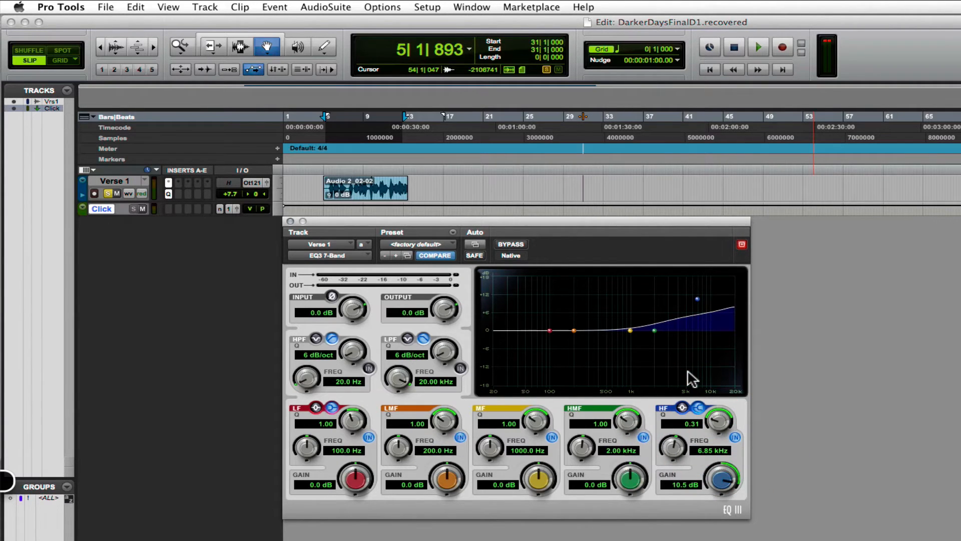
{"action": "left_click_drag", "start_coordinate": [721, 424], "coordinate": [723, 369]}
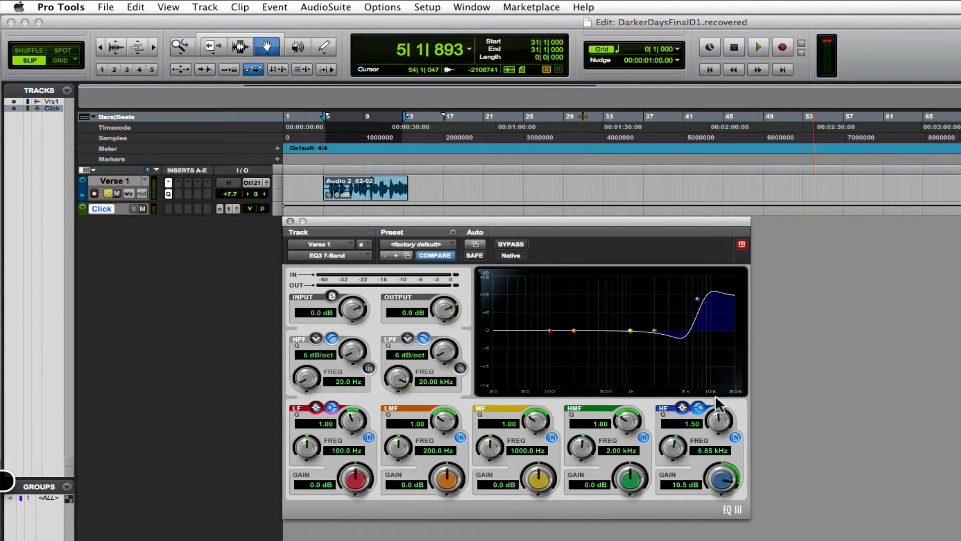
{"action": "left_click_drag", "start_coordinate": [732, 489], "coordinate": [721, 508]}
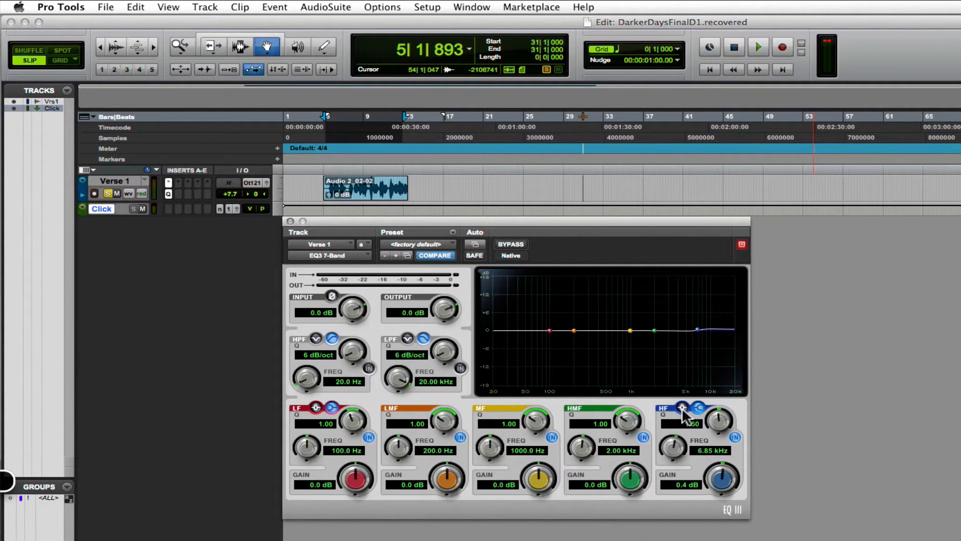
Step: Switch the HF band to a peak filter, boost it to test the Q, and finish at -0.1 dB with a Q of 0.33
{"action": "left_click", "coordinate": [682, 407]}
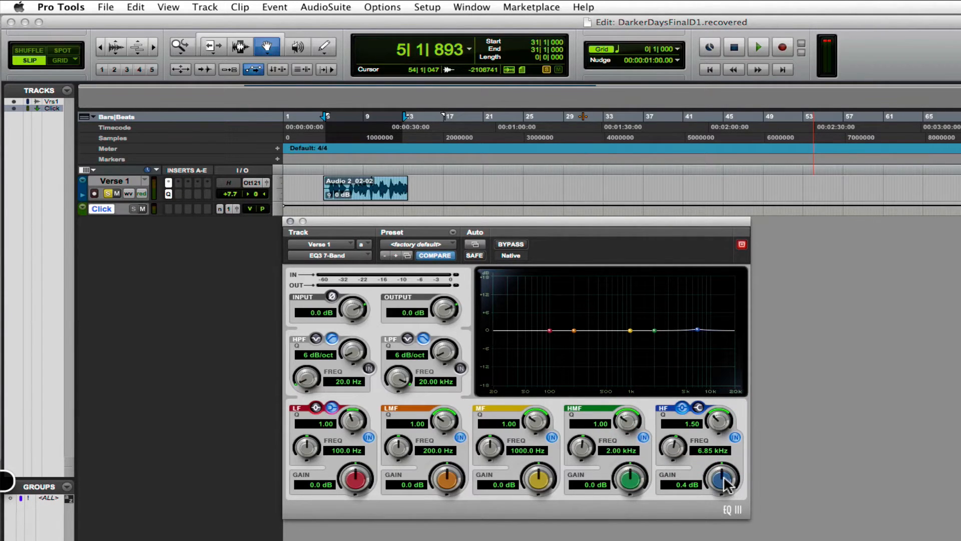
{"action": "mouse_move", "coordinate": [727, 485]}
{"action": "left_mouse_down"}
{"action": "mouse_move", "coordinate": [735, 458]}
{"action": "mouse_move", "coordinate": [724, 484]}
{"action": "left_mouse_up"}
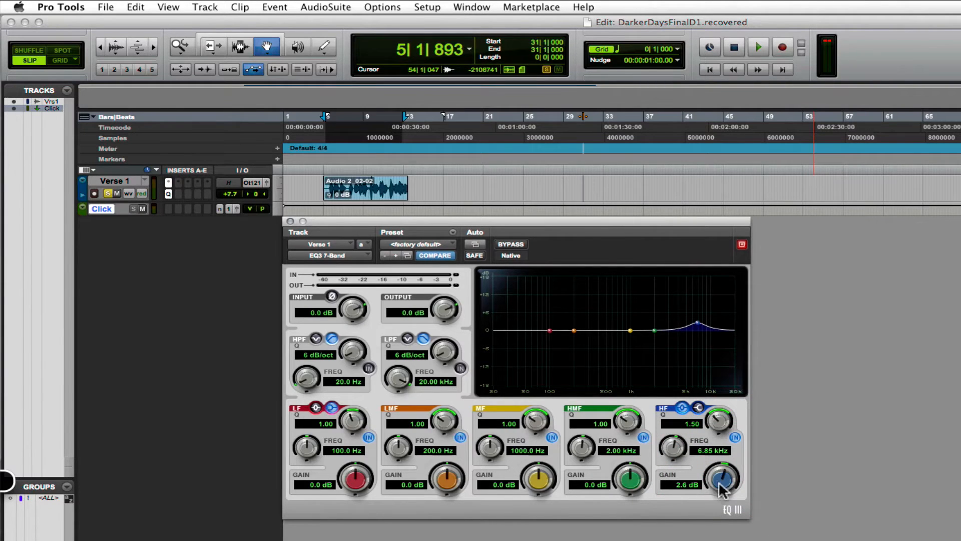
{"action": "left_click_drag", "start_coordinate": [719, 423], "coordinate": [726, 384]}
{"action": "left_click_drag", "start_coordinate": [721, 477], "coordinate": [729, 455]}
{"action": "left_click_drag", "start_coordinate": [718, 417], "coordinate": [721, 531]}
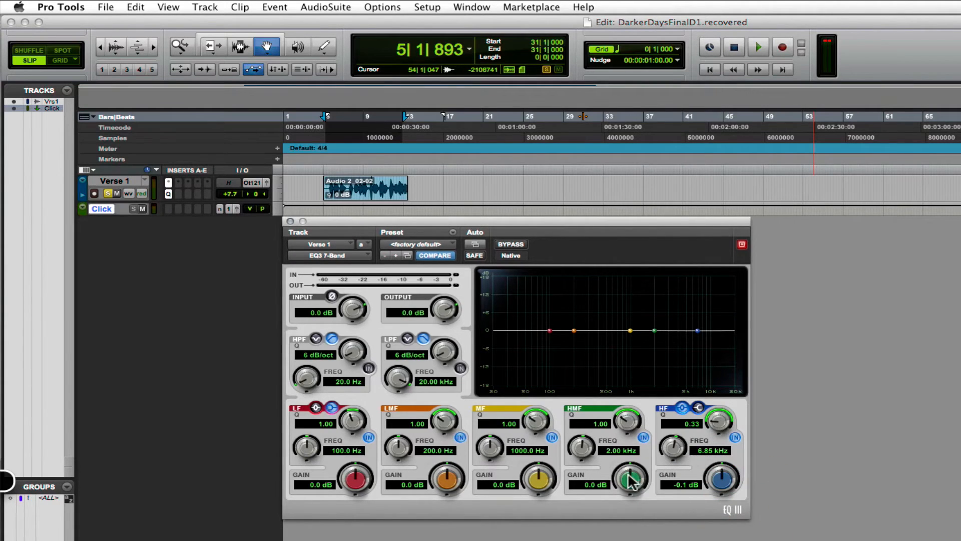
Step: Cut the HMF band to -13.0 dB at 2.00 kHz and narrow it to a Q of 10.00
{"action": "left_click_drag", "start_coordinate": [630, 483], "coordinate": [635, 487]}
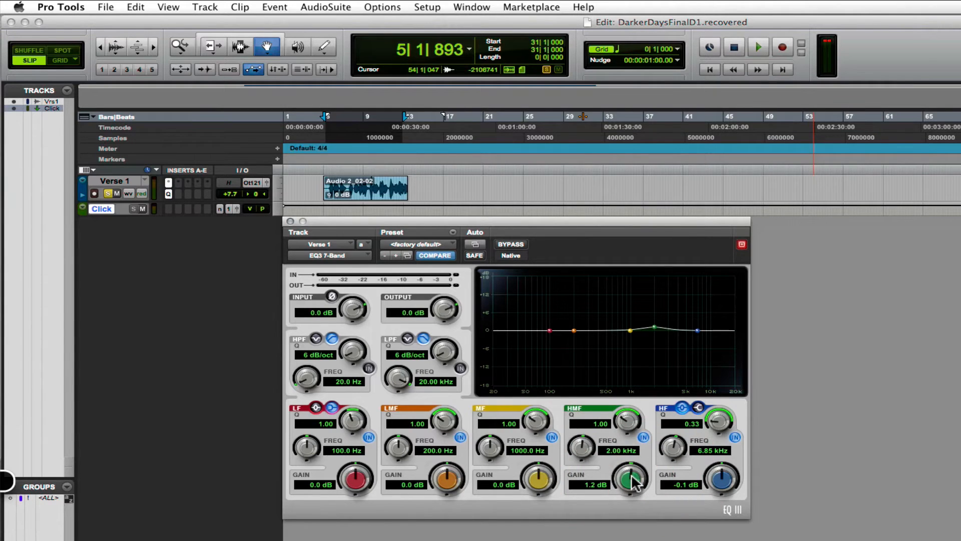
{"action": "mouse_move", "coordinate": [632, 478]}
{"action": "left_mouse_down"}
{"action": "mouse_move", "coordinate": [634, 466]}
{"action": "mouse_move", "coordinate": [632, 514]}
{"action": "mouse_move", "coordinate": [639, 466]}
{"action": "left_mouse_up"}
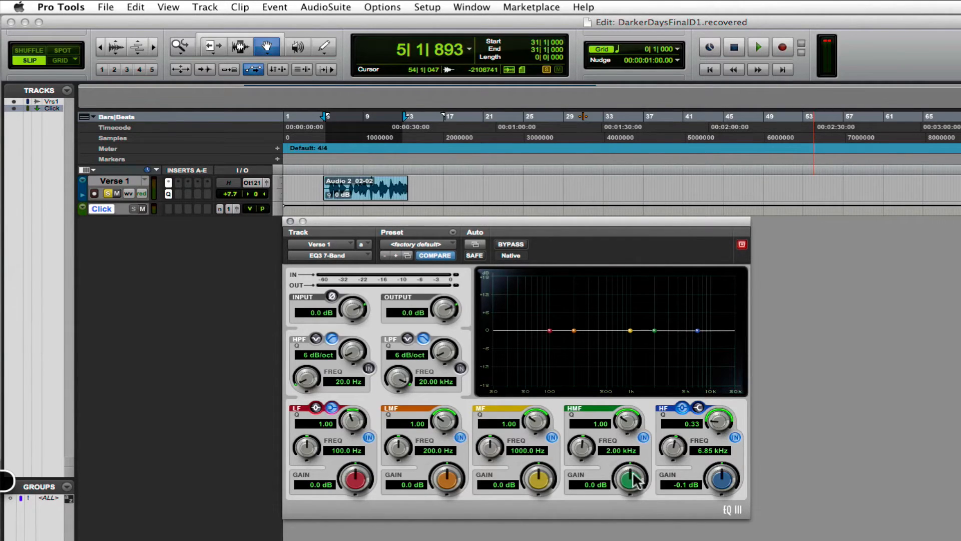
{"action": "left_click_drag", "start_coordinate": [629, 478], "coordinate": [632, 521]}
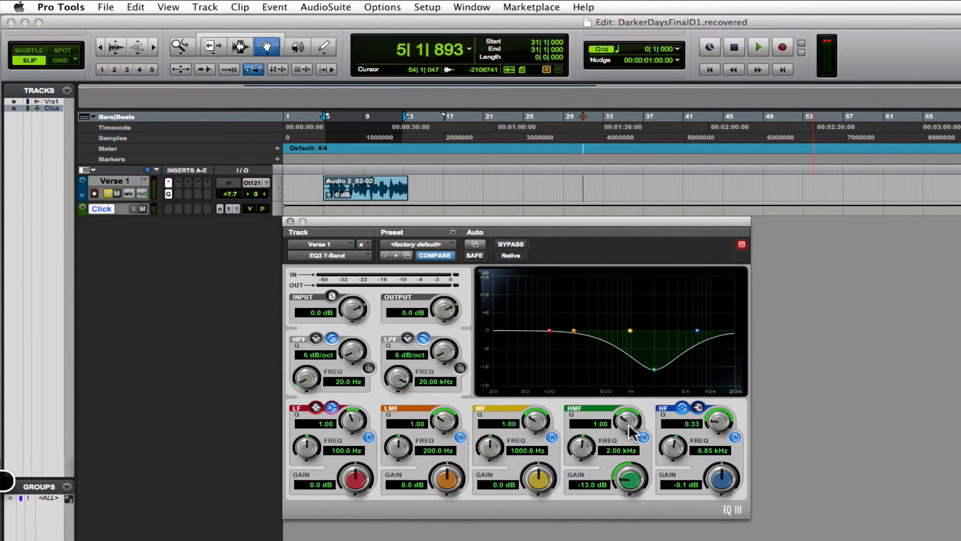
{"action": "left_click_drag", "start_coordinate": [628, 424], "coordinate": [656, 365]}
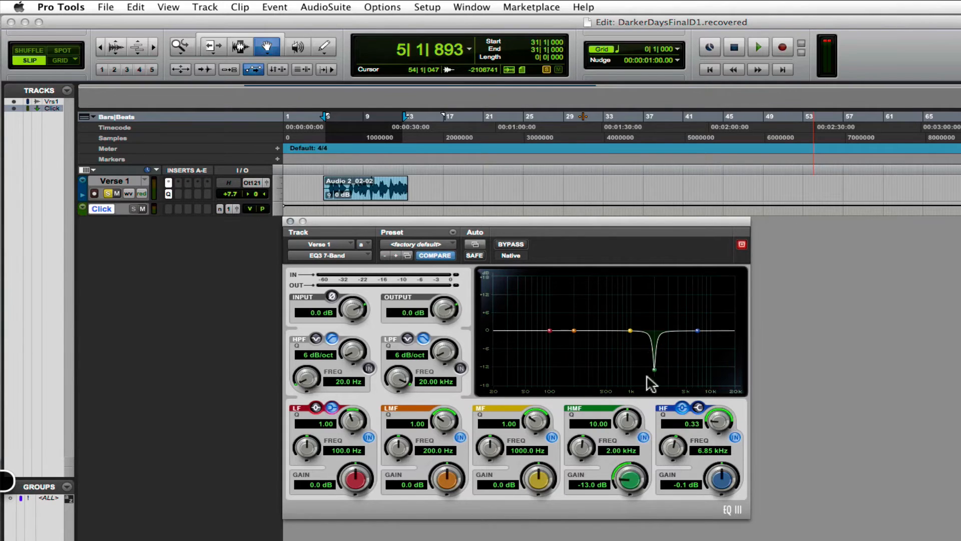
Step: Set the HMF band to -1.2 dB at 2.14 kHz and dismiss the Time Machine backup alert
{"action": "mouse_move", "coordinate": [630, 482]}
{"action": "left_mouse_down"}
{"action": "mouse_move", "coordinate": [633, 416]}
{"action": "mouse_move", "coordinate": [634, 482]}
{"action": "mouse_move", "coordinate": [614, 455]}
{"action": "mouse_move", "coordinate": [578, 451]}
{"action": "mouse_move", "coordinate": [583, 435]}
{"action": "mouse_move", "coordinate": [628, 490]}
{"action": "mouse_move", "coordinate": [625, 503]}
{"action": "mouse_move", "coordinate": [646, 446]}
{"action": "mouse_move", "coordinate": [636, 518]}
{"action": "mouse_move", "coordinate": [632, 439]}
{"action": "left_mouse_up"}
{"action": "left_click", "coordinate": [636, 472]}
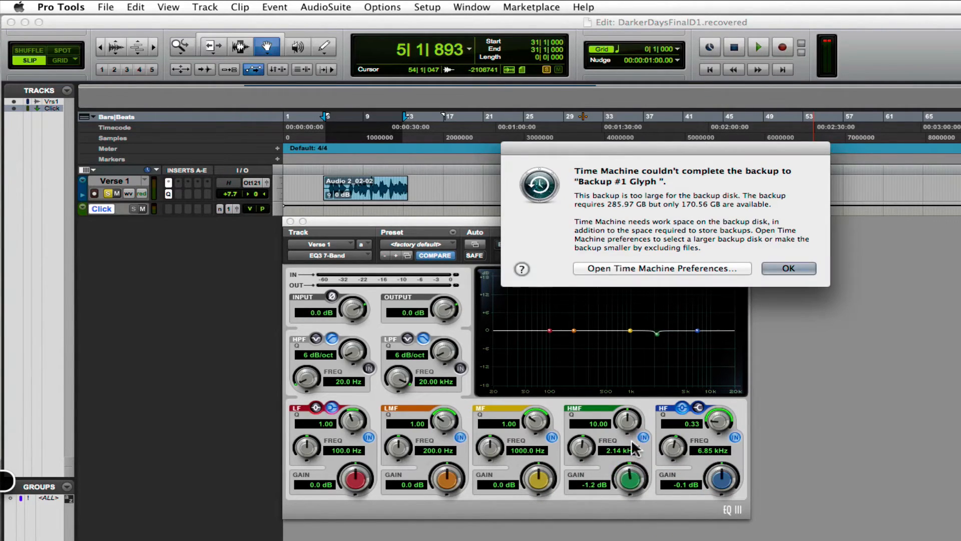
{"action": "left_click", "coordinate": [778, 268]}
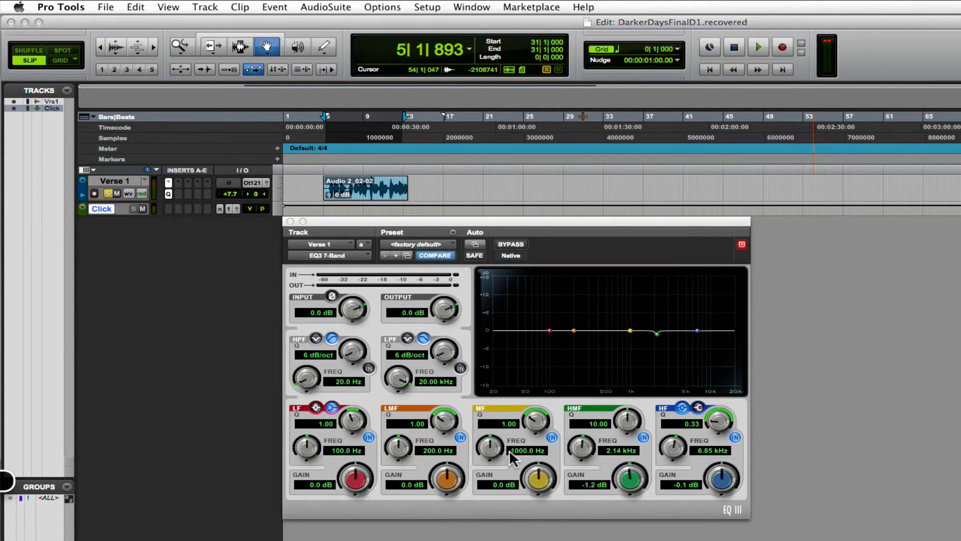
Step: Nudge the MF and LMF band gains up to 0.1 dB each
{"action": "left_click_drag", "start_coordinate": [543, 481], "coordinate": [542, 479]}
{"action": "left_click_drag", "start_coordinate": [449, 476], "coordinate": [448, 475]}
{"action": "left_click", "coordinate": [356, 478]}
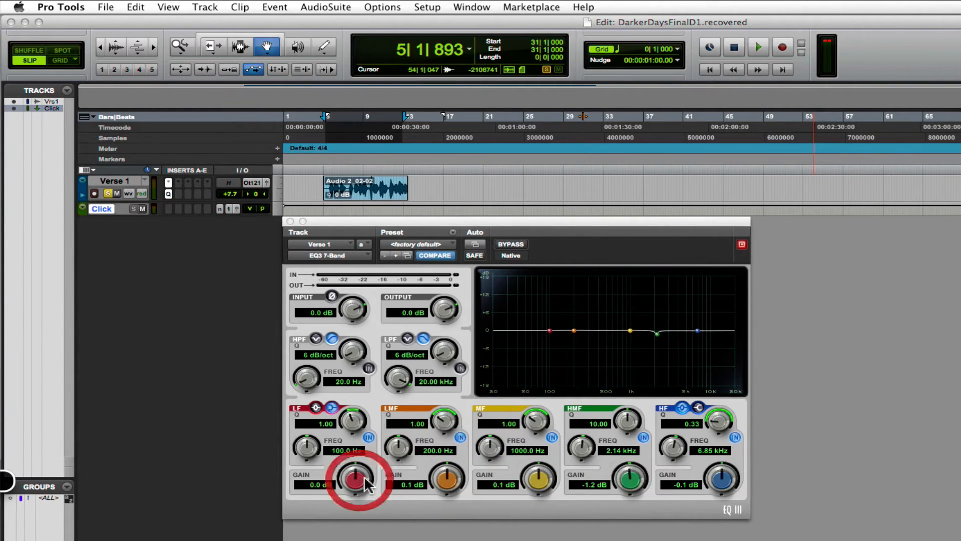
Step: Boost the LF shelf to 7.7 dB at 87.9 Hz with a Q of 1.13, and shift the plug-in window slightly down
{"action": "mouse_move", "coordinate": [361, 475]}
{"action": "left_mouse_down"}
{"action": "mouse_move", "coordinate": [368, 449]}
{"action": "mouse_move", "coordinate": [348, 498]}
{"action": "mouse_move", "coordinate": [360, 459]}
{"action": "mouse_move", "coordinate": [311, 456]}
{"action": "mouse_move", "coordinate": [357, 475]}
{"action": "mouse_move", "coordinate": [370, 461]}
{"action": "mouse_move", "coordinate": [353, 488]}
{"action": "mouse_move", "coordinate": [360, 481]}
{"action": "left_mouse_up"}
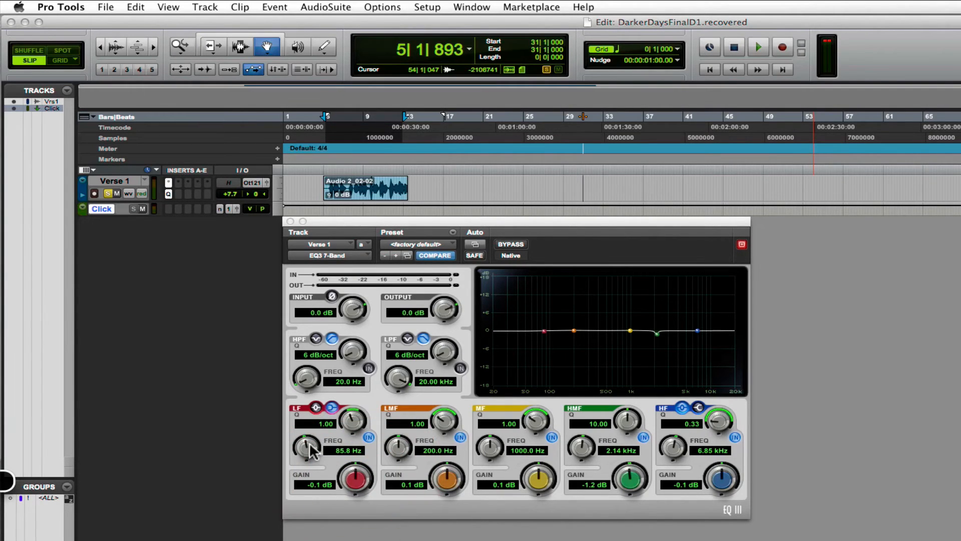
{"action": "left_click_drag", "start_coordinate": [308, 449], "coordinate": [343, 429]}
{"action": "left_click_drag", "start_coordinate": [358, 481], "coordinate": [350, 385]}
{"action": "mouse_move", "coordinate": [376, 221]}
{"action": "left_mouse_down"}
{"action": "mouse_move", "coordinate": [392, 251]}
{"action": "mouse_move", "coordinate": [377, 224]}
{"action": "left_mouse_up"}
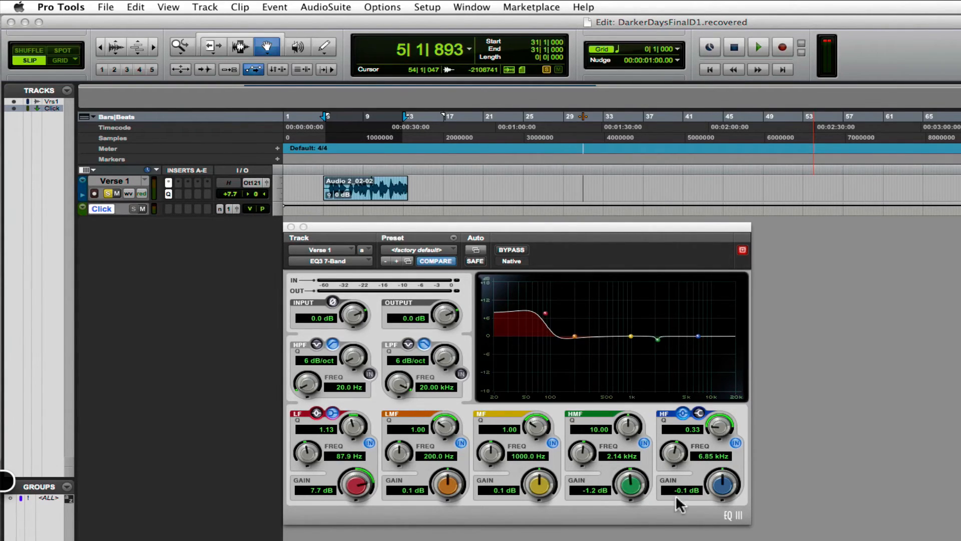
Step: Flatten the EQ curve with LF at -0.4 dB and 88.6 Hz, HMF at -0.3 dB and HF at 0.4 dB
{"action": "left_click_drag", "start_coordinate": [724, 488], "coordinate": [725, 465]}
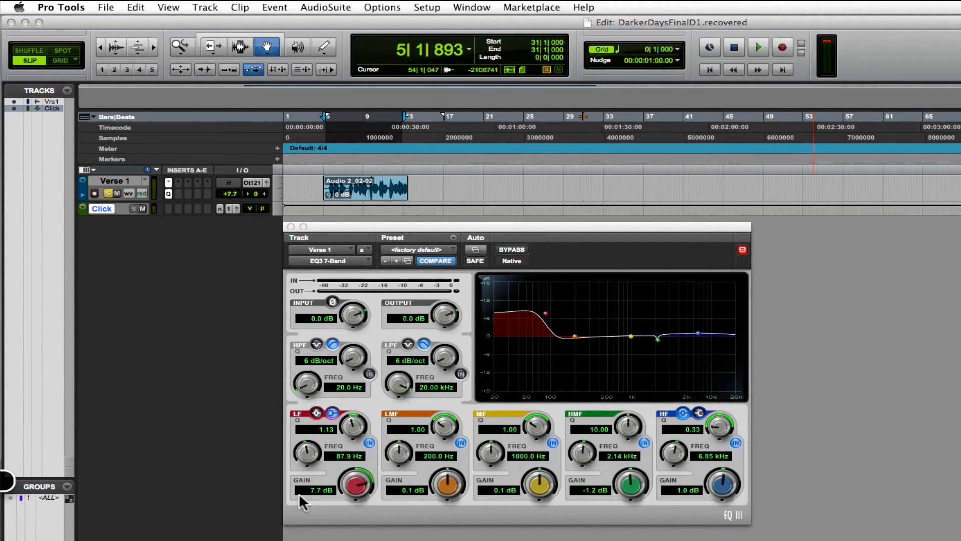
{"action": "left_click_drag", "start_coordinate": [347, 487], "coordinate": [348, 525]}
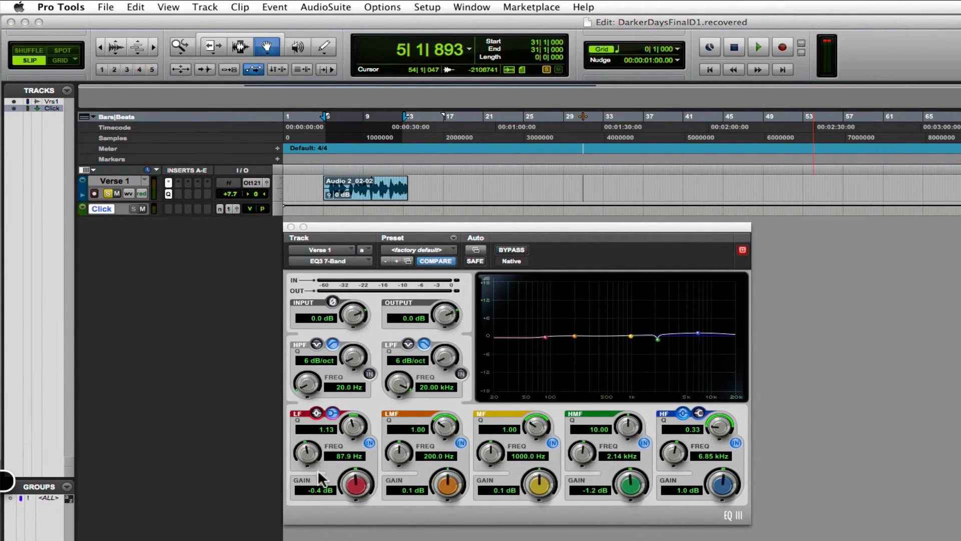
{"action": "left_click_drag", "start_coordinate": [311, 457], "coordinate": [310, 455]}
{"action": "left_click_drag", "start_coordinate": [624, 487], "coordinate": [629, 494]}
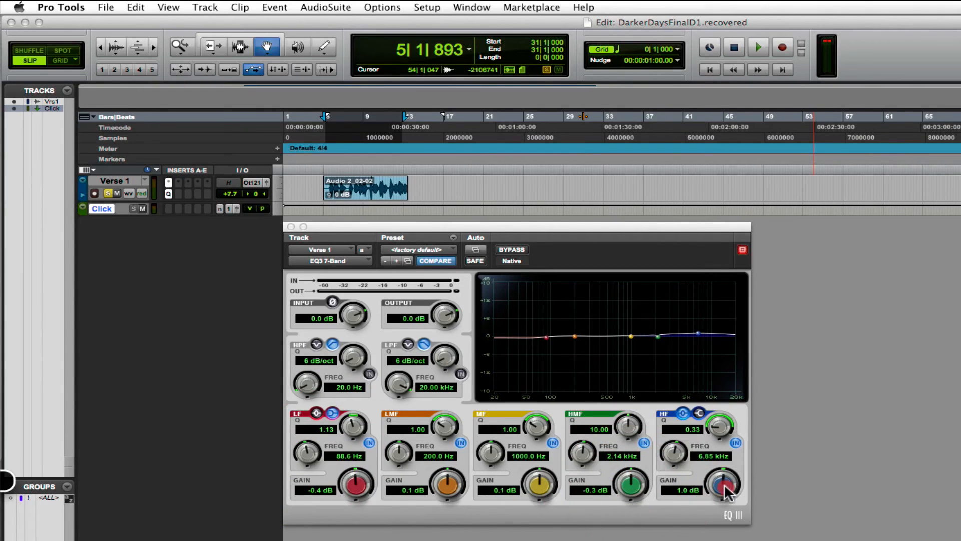
{"action": "left_click_drag", "start_coordinate": [724, 485], "coordinate": [722, 490]}
Step: Play back the verse while setting the HF band to a Q of 2.17 and a gain of 2.1 dB
{"action": "key", "text": "space"}
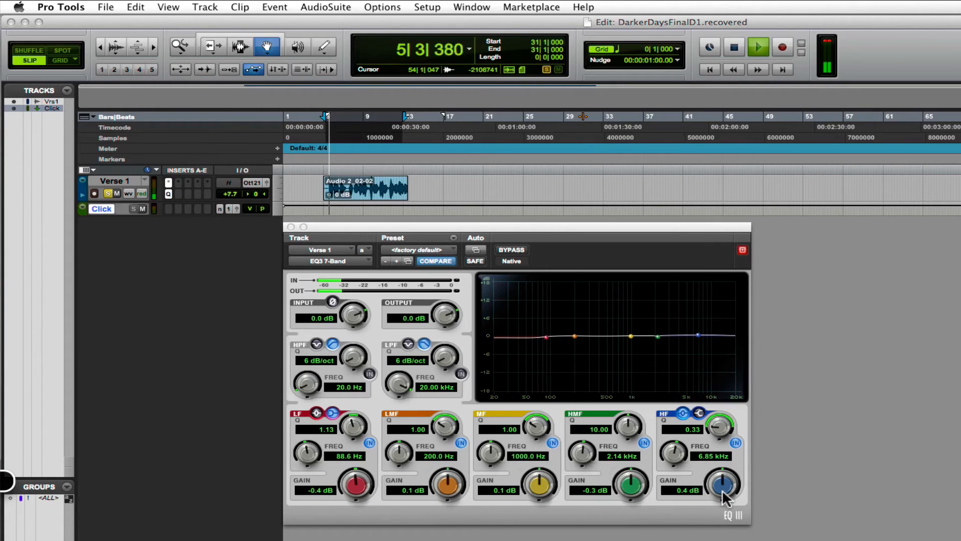
{"action": "mouse_move", "coordinate": [724, 494]}
{"action": "left_mouse_down"}
{"action": "mouse_move", "coordinate": [735, 459]}
{"action": "mouse_move", "coordinate": [728, 489]}
{"action": "left_mouse_up"}
{"action": "left_click_drag", "start_coordinate": [720, 429], "coordinate": [720, 386]}
{"action": "left_click_drag", "start_coordinate": [724, 485], "coordinate": [728, 518]}
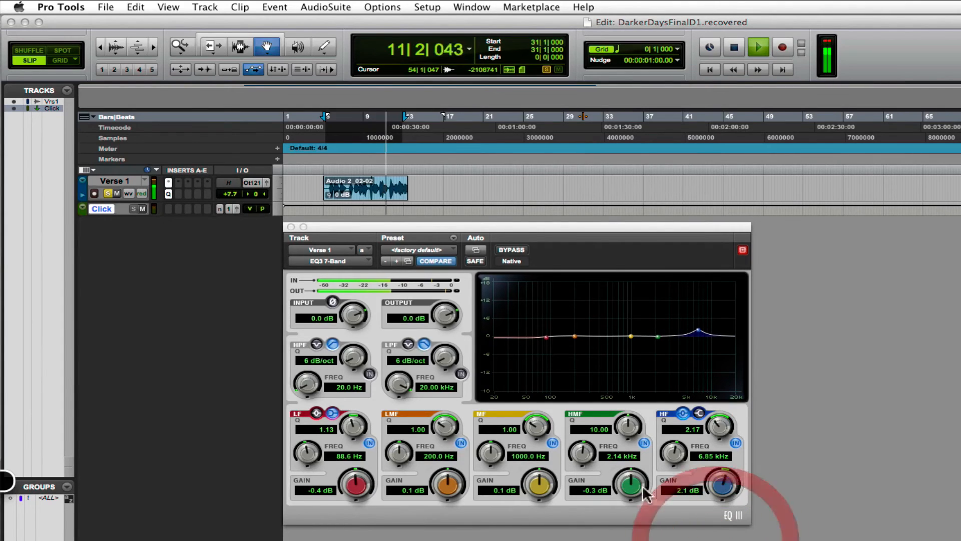
Step: Boost the HF gain to 10.3 dB and set the HMF band to a Q of 8.71 and 0.7 dB after trying a 10.9 dB boost
{"action": "left_click_drag", "start_coordinate": [635, 495], "coordinate": [633, 440]}
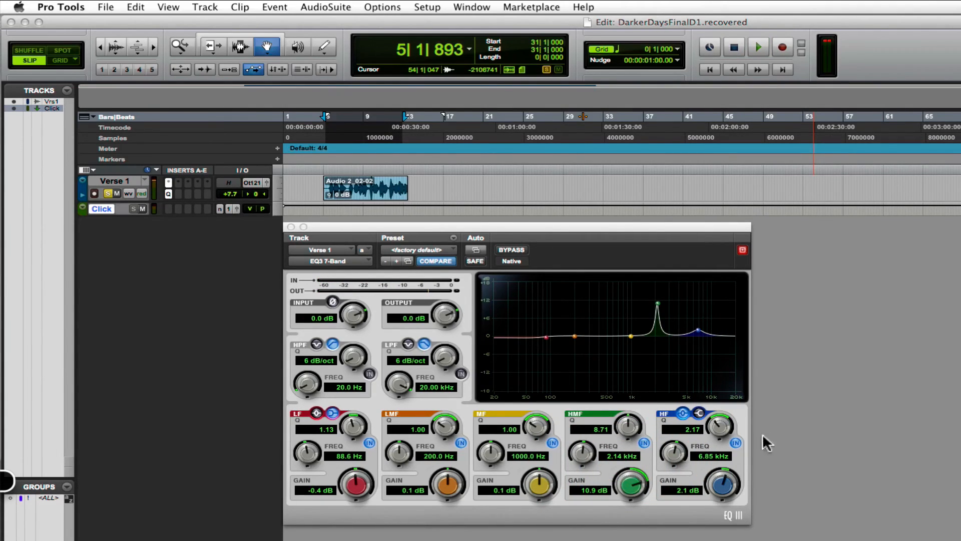
{"action": "left_click_drag", "start_coordinate": [736, 500], "coordinate": [737, 471]}
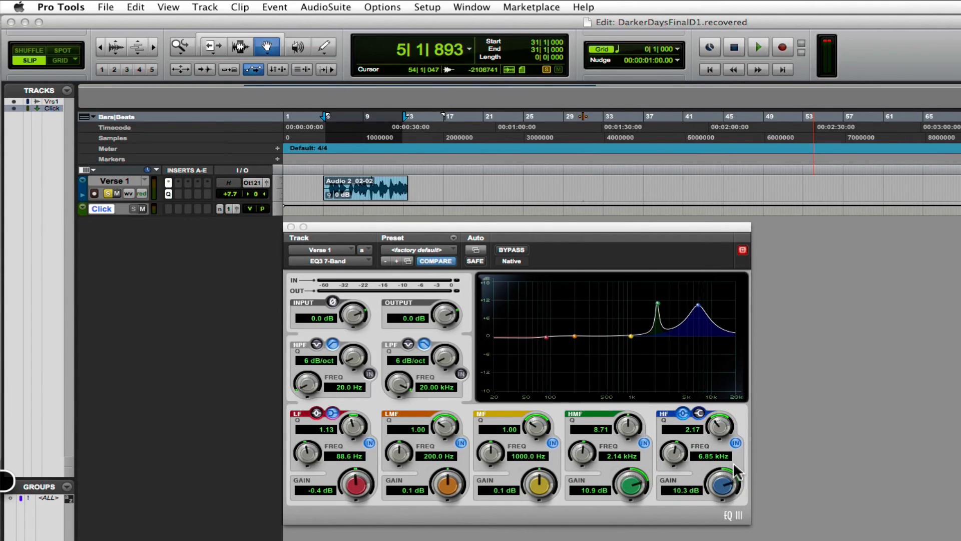
{"action": "left_click_drag", "start_coordinate": [632, 485], "coordinate": [628, 518]}
{"action": "left_click_drag", "start_coordinate": [632, 483], "coordinate": [634, 485]}
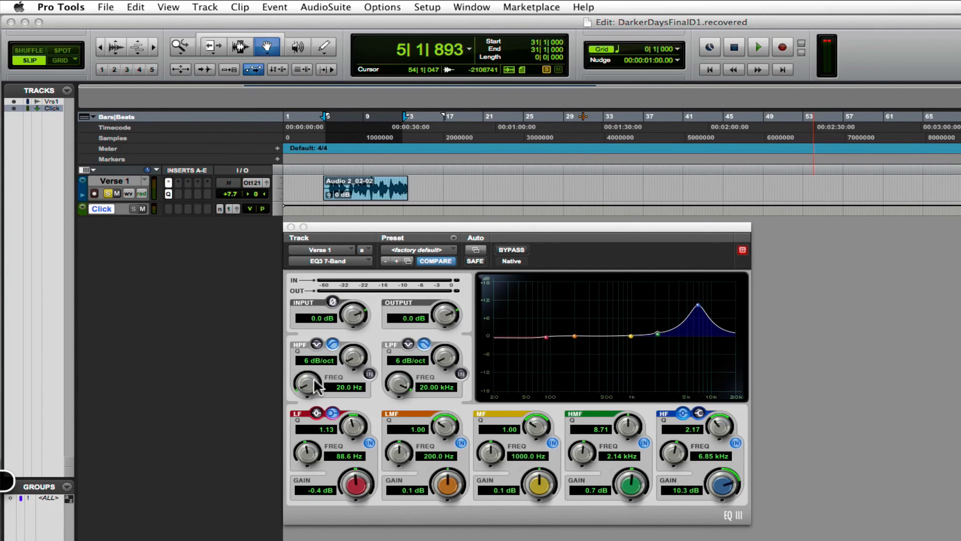
Step: Raise the high-pass filter frequency to 27.4 Hz
{"action": "left_click_drag", "start_coordinate": [308, 382], "coordinate": [346, 363]}
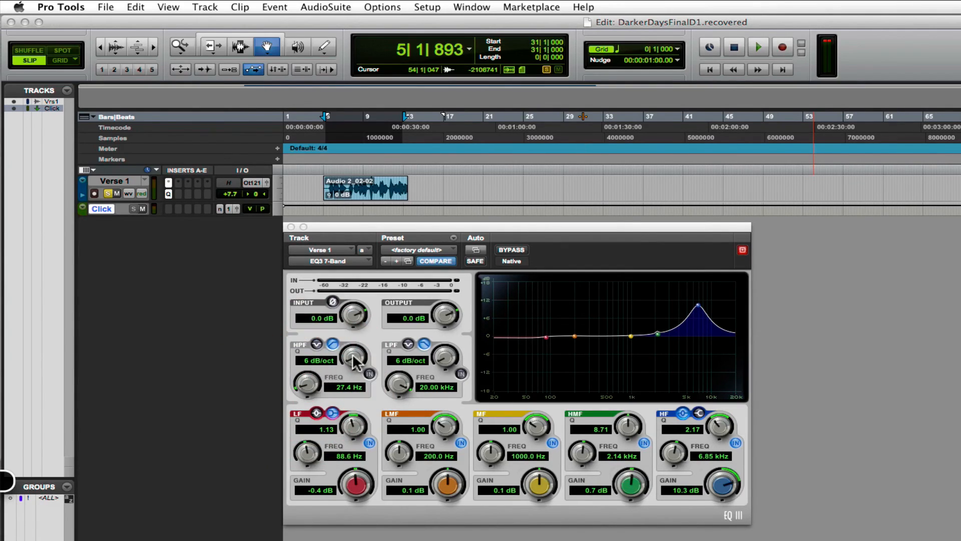